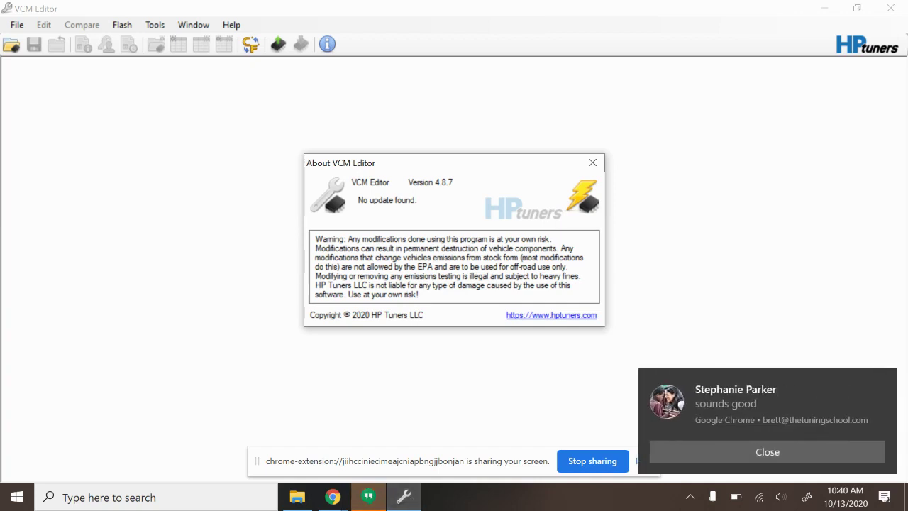
Step: Dismiss the Chrome chat notification over VCM Editor
click(729, 451)
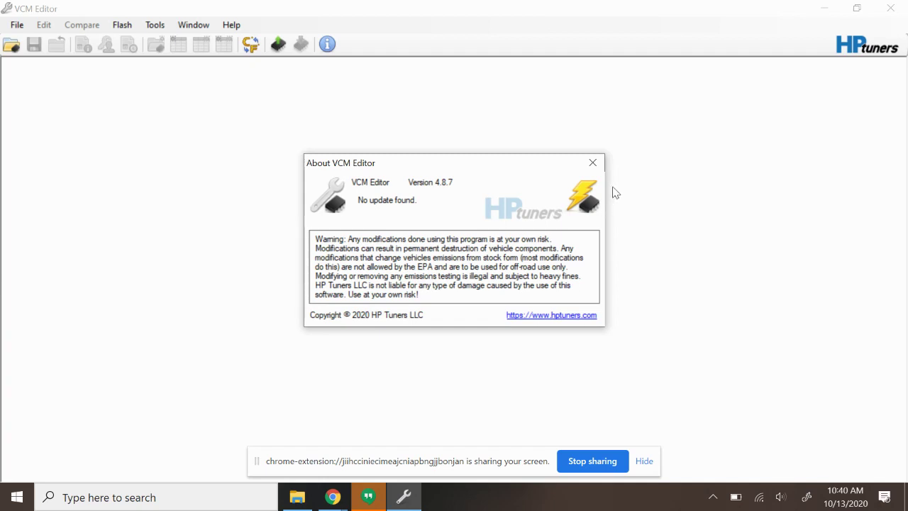
Step: Close the About window and resync the interface, adding 2 licence credits for 14 total
click(598, 164)
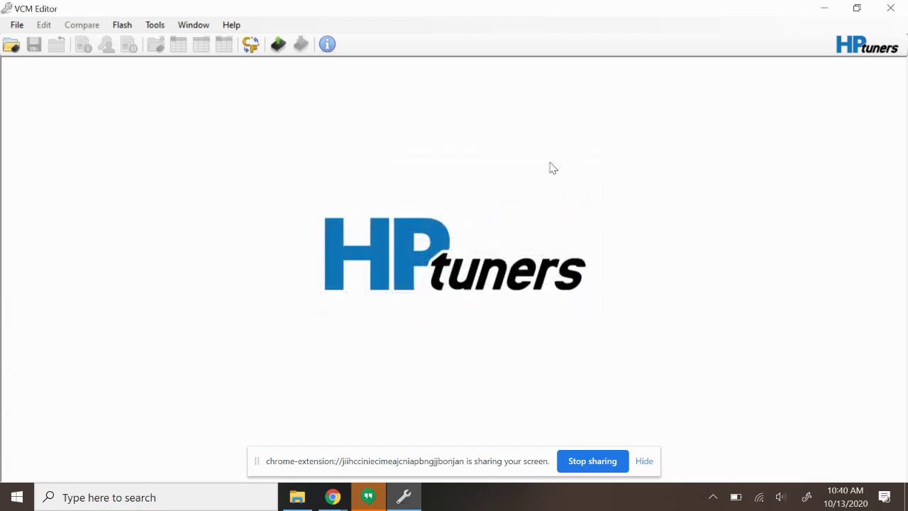
click(232, 25)
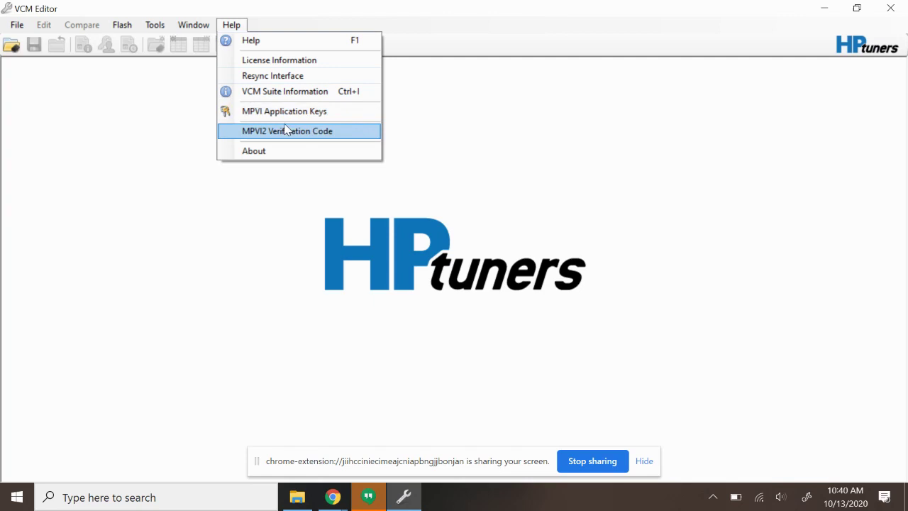
click(298, 84)
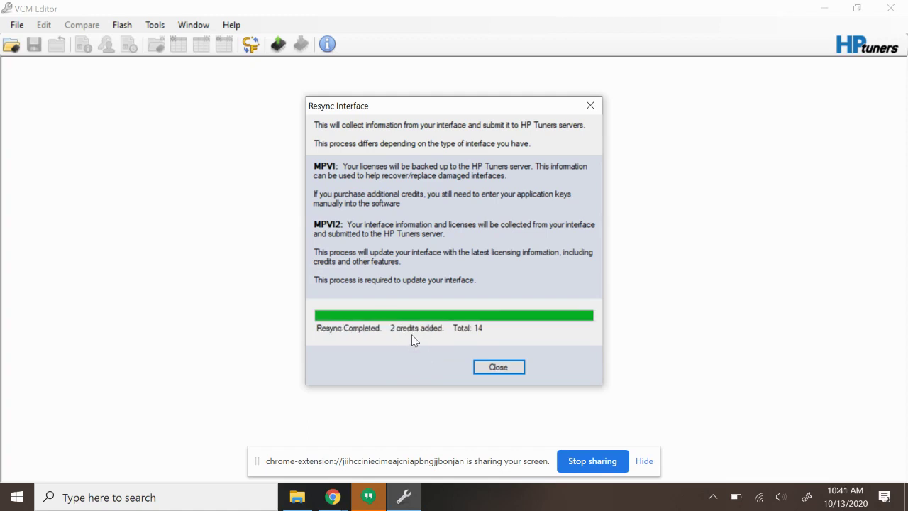
click(496, 367)
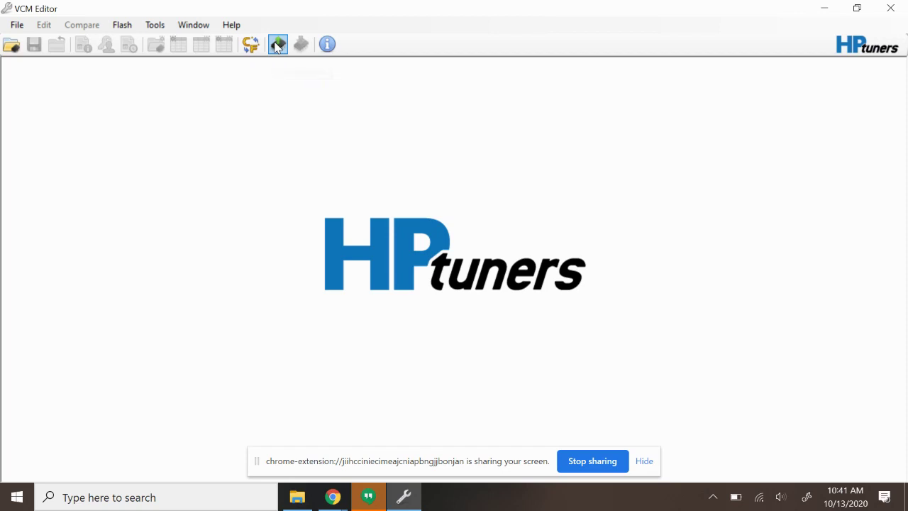
Step: Gather vehicle info and read the entire ECM from the 2000 Chevrolet Silverado
click(278, 45)
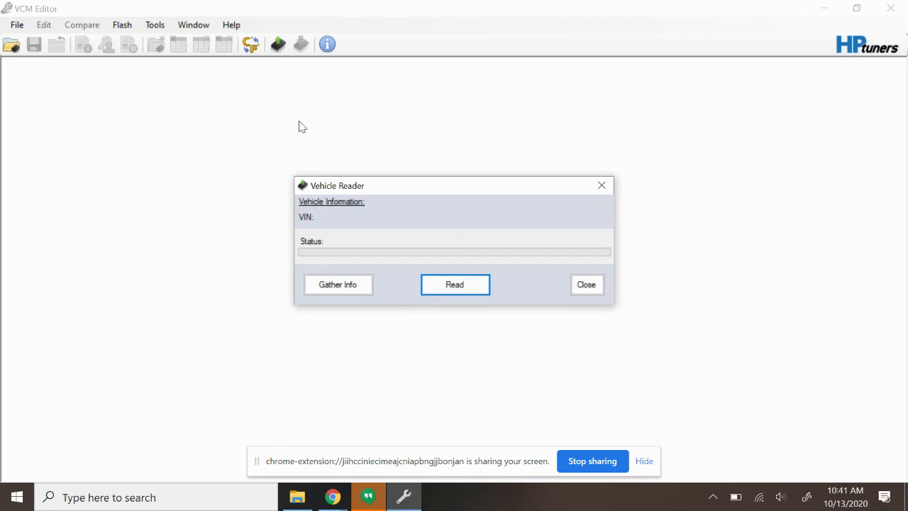
click(321, 295)
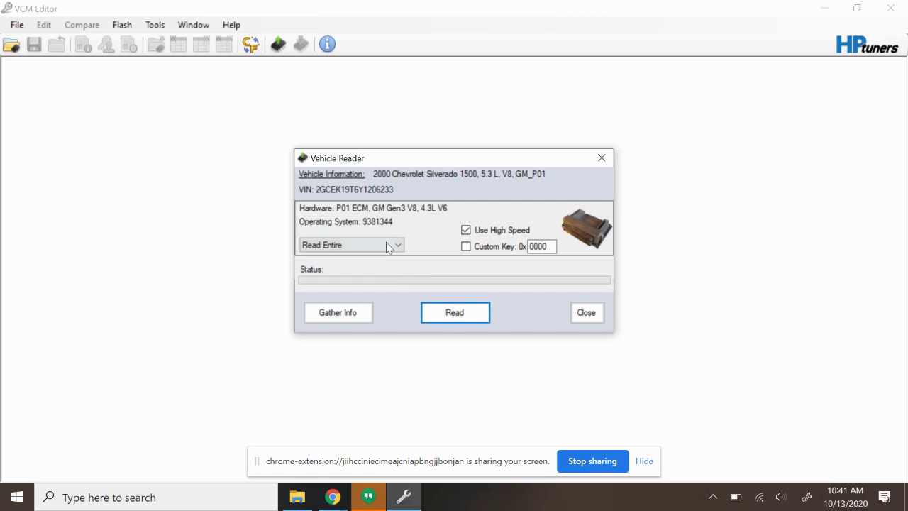
click(388, 244)
click(442, 230)
click(446, 312)
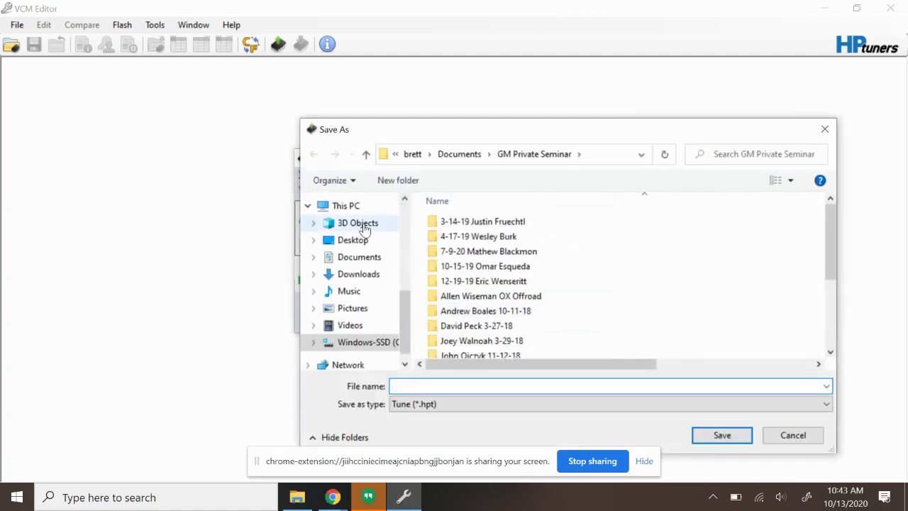
Step: Save the pulled read to the Desktop as 'Chase 01 Silverado File Pull.hpt'
scroll(365, 226, up, 5)
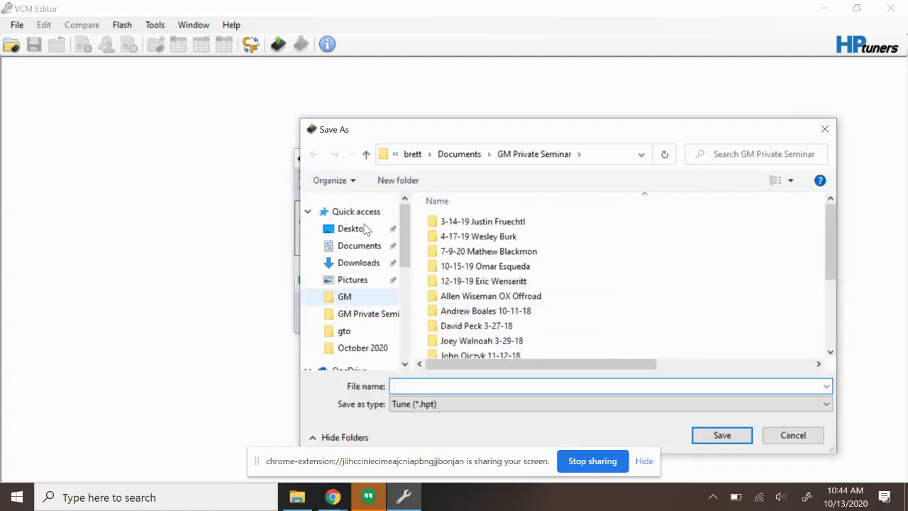
click(365, 263)
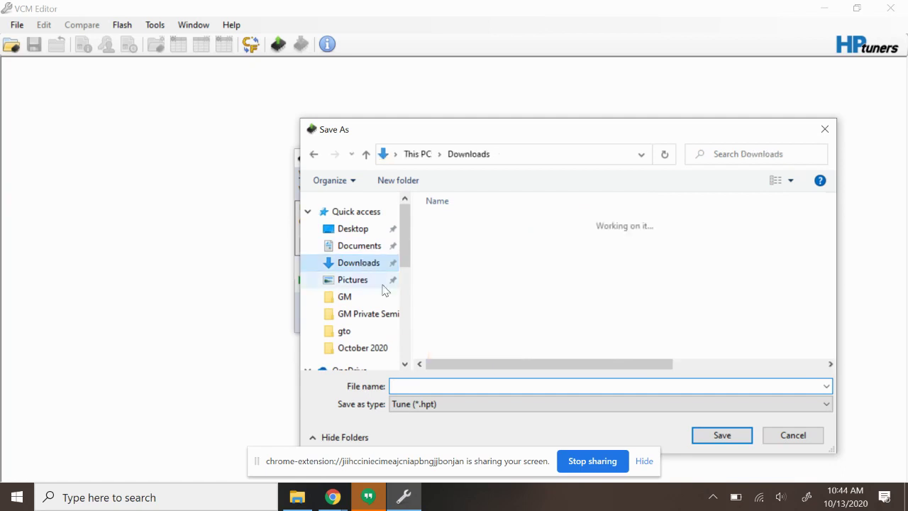
click(363, 232)
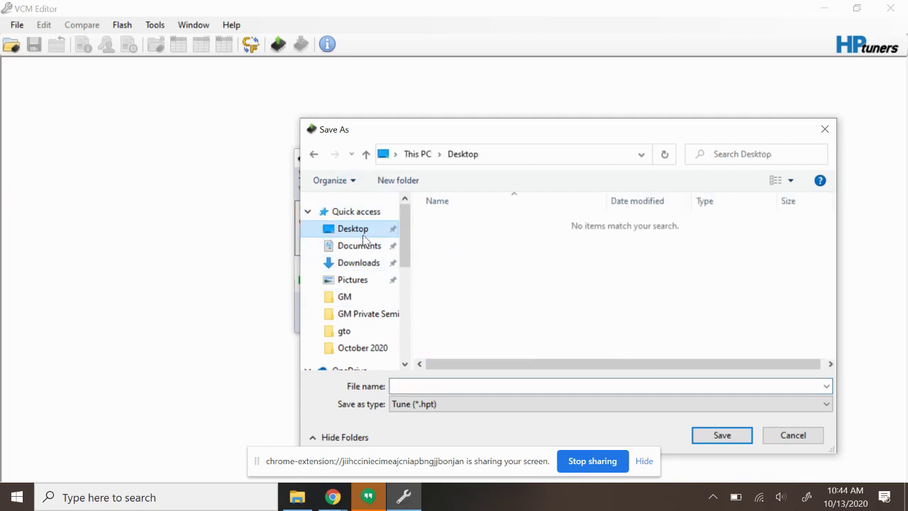
click(449, 386)
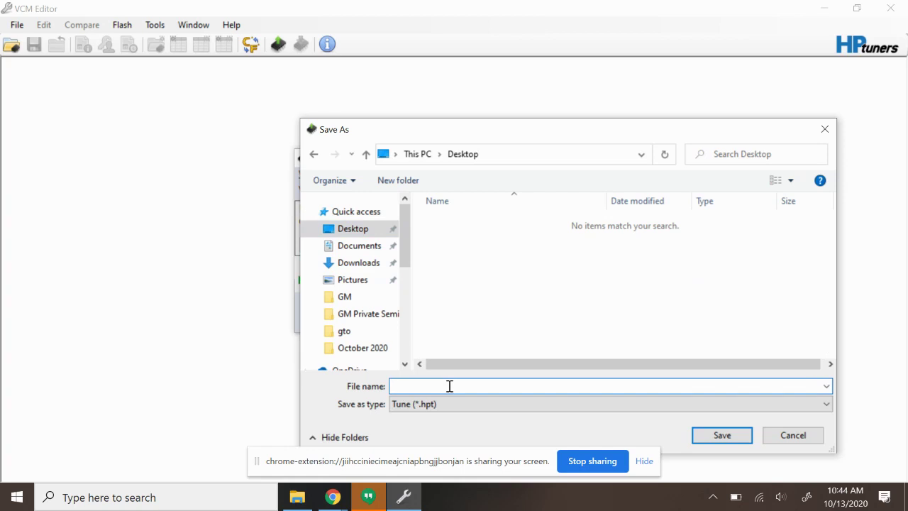
text(Chase 01 Silverado File Pull)
key(Return)
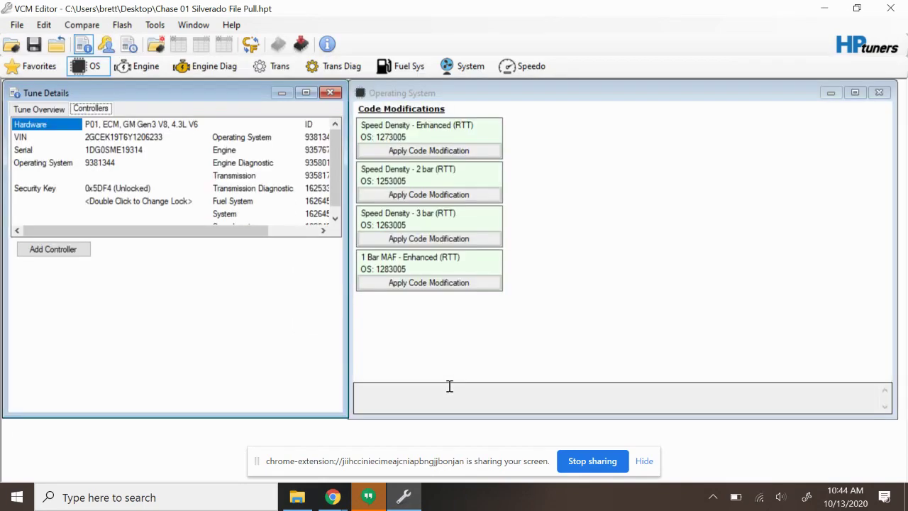
Step: License the Silverado file to this specific ECM, confirming the irreversible credit spend
click(301, 48)
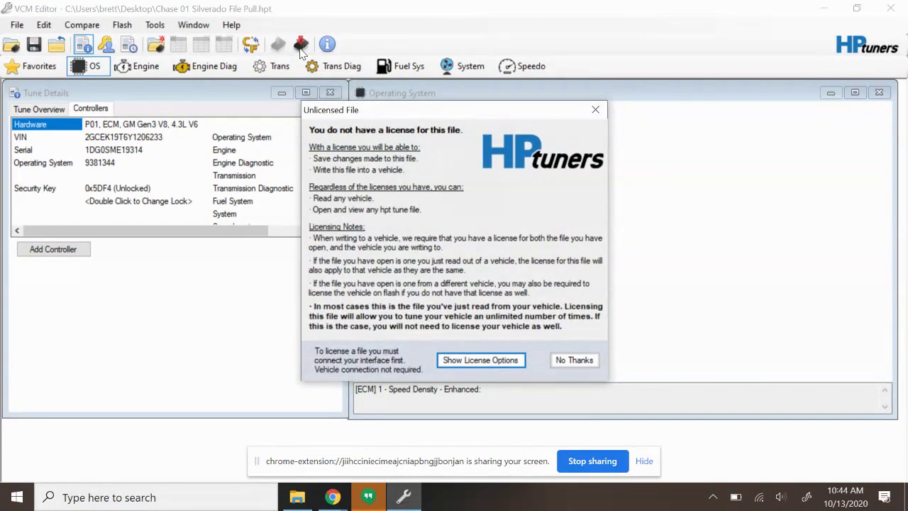
click(462, 361)
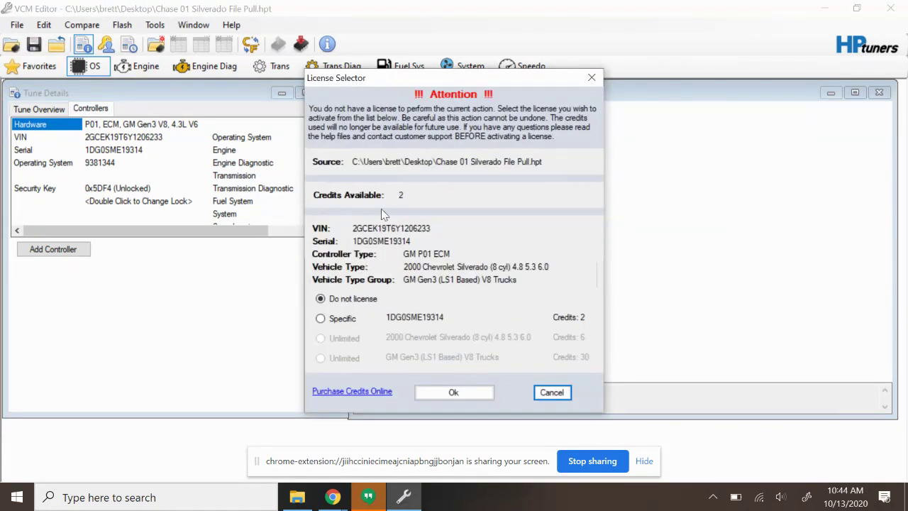
click(321, 319)
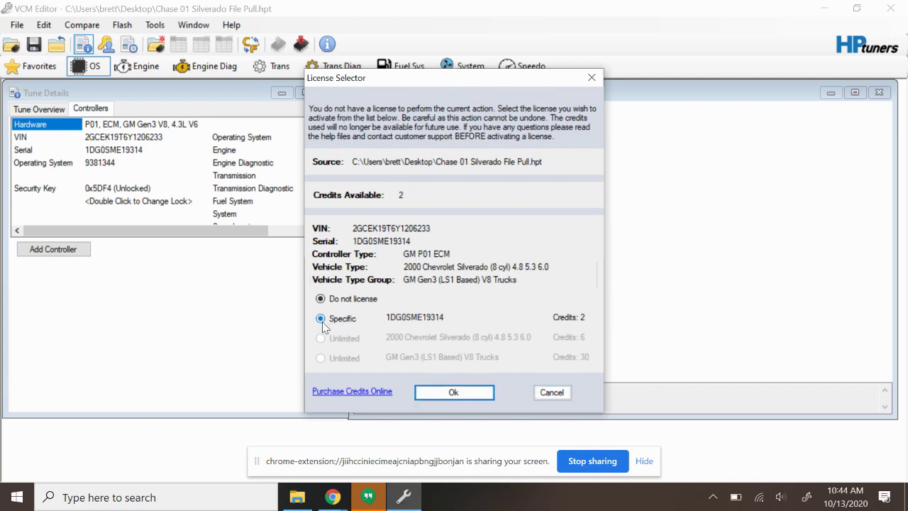
click(440, 395)
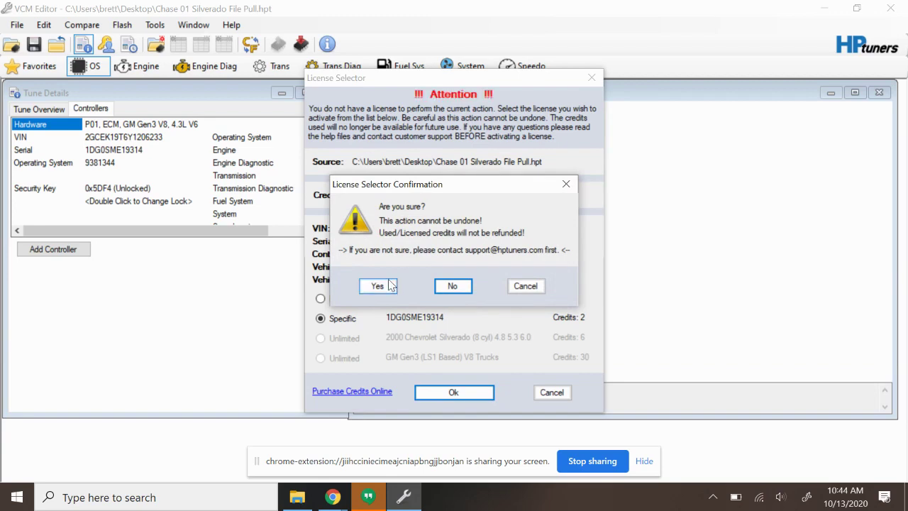
click(389, 285)
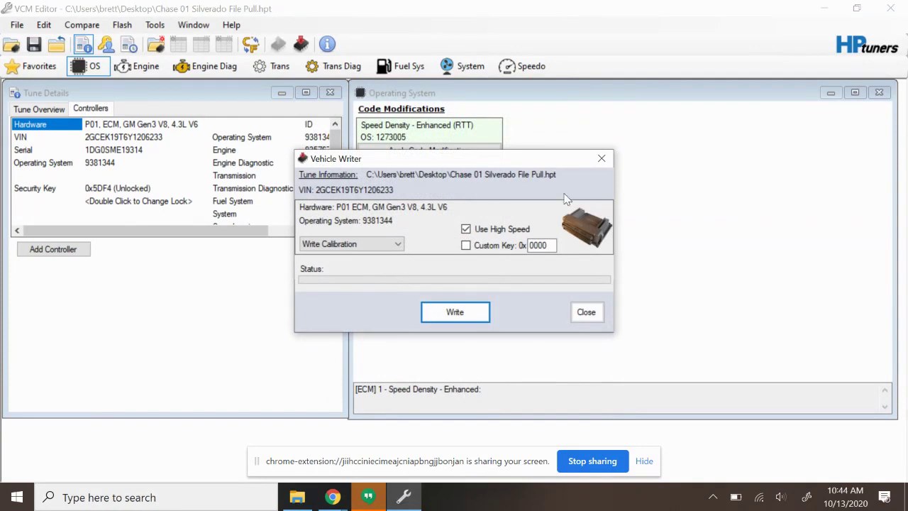
Step: Close the Vehicle Writer and apply the Speed Density - 3 bar (RTT) OS modification
click(602, 158)
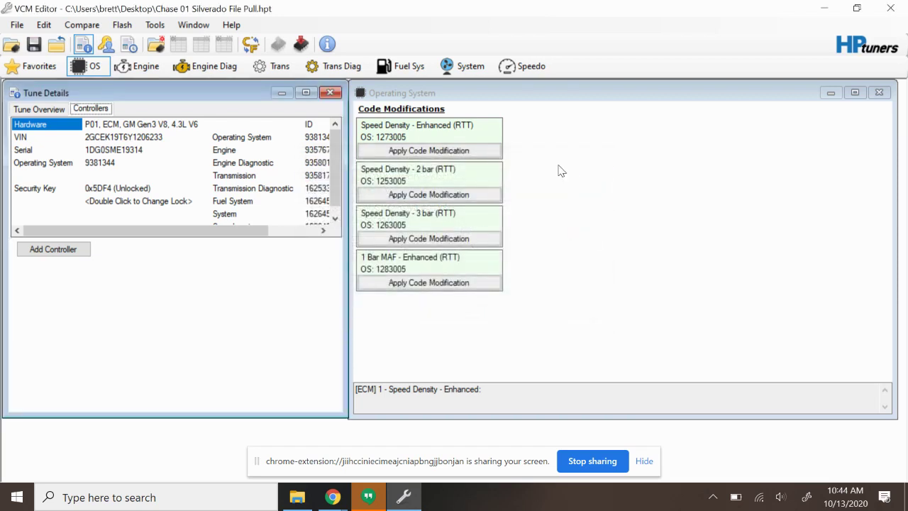
click(487, 240)
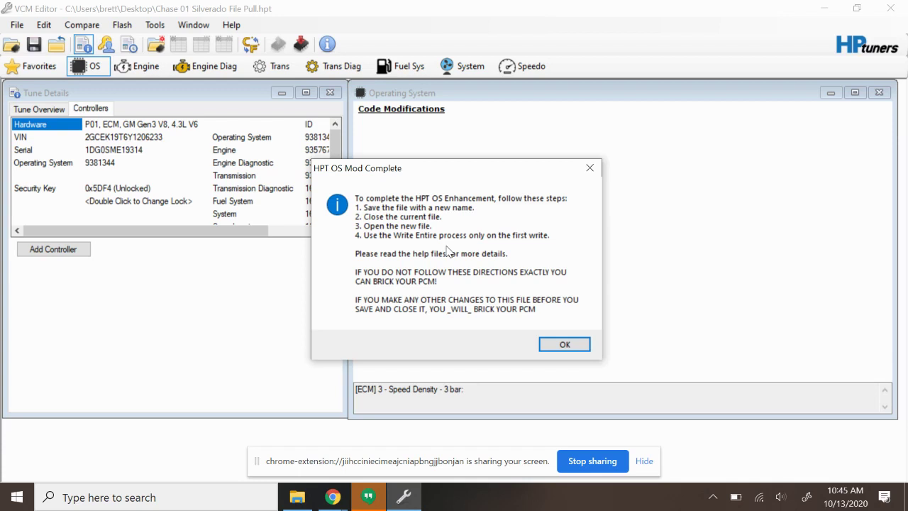
click(565, 344)
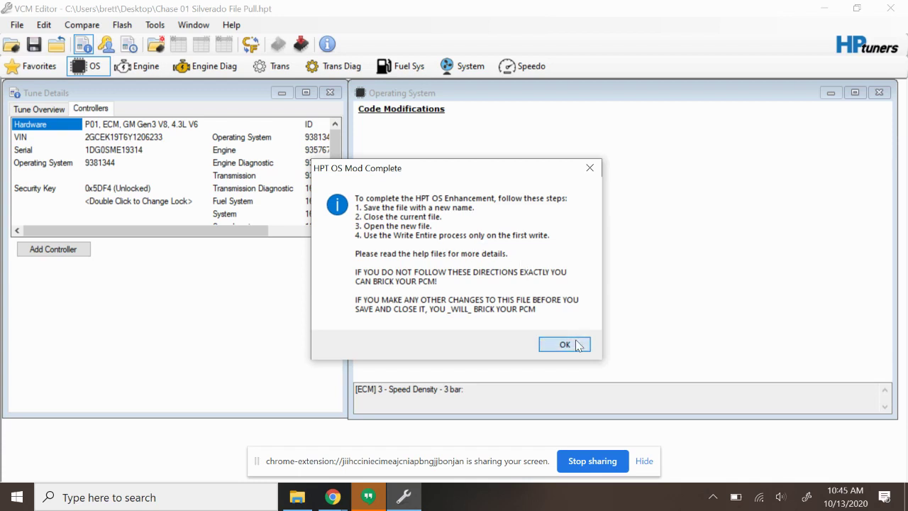
Step: Save the tune as 'Chase 01 Silverado File Pull_3 Bar OS Test' and reopen that file
click(17, 26)
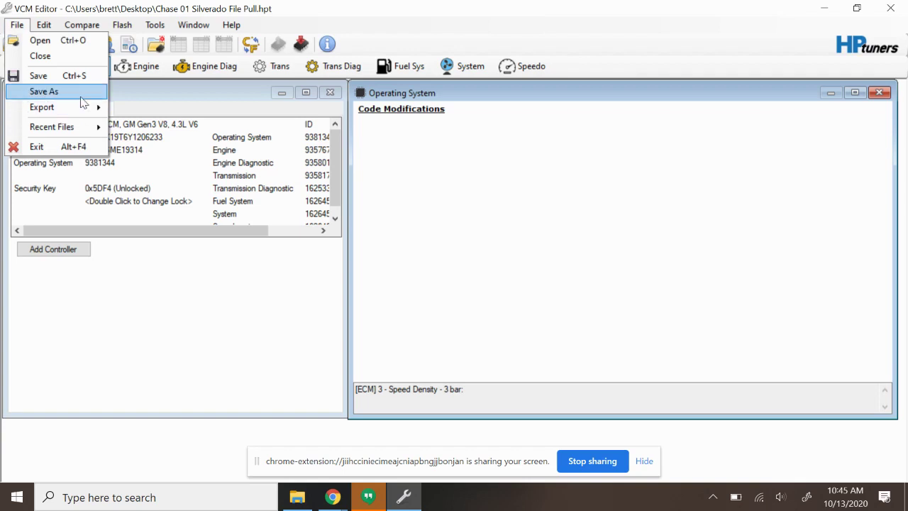
click(81, 98)
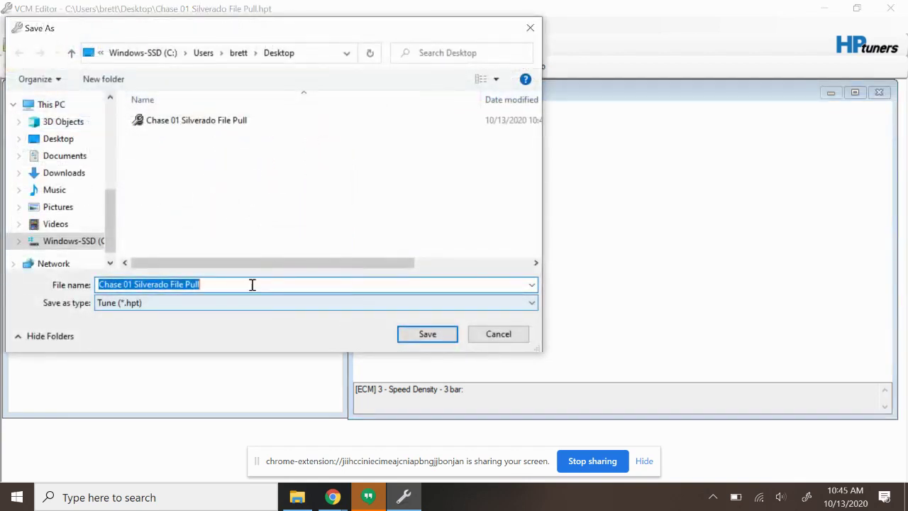
click(252, 284)
text(_3)
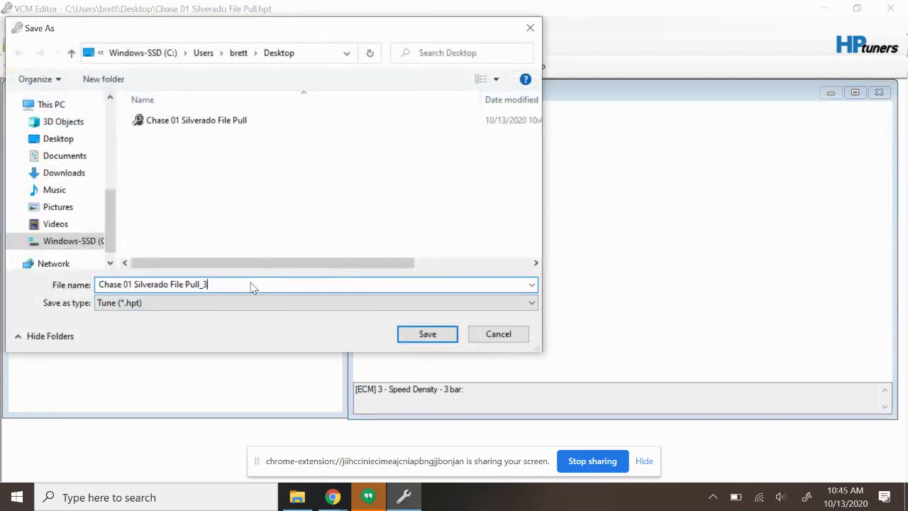
text( Bar OS Test)
key(Return)
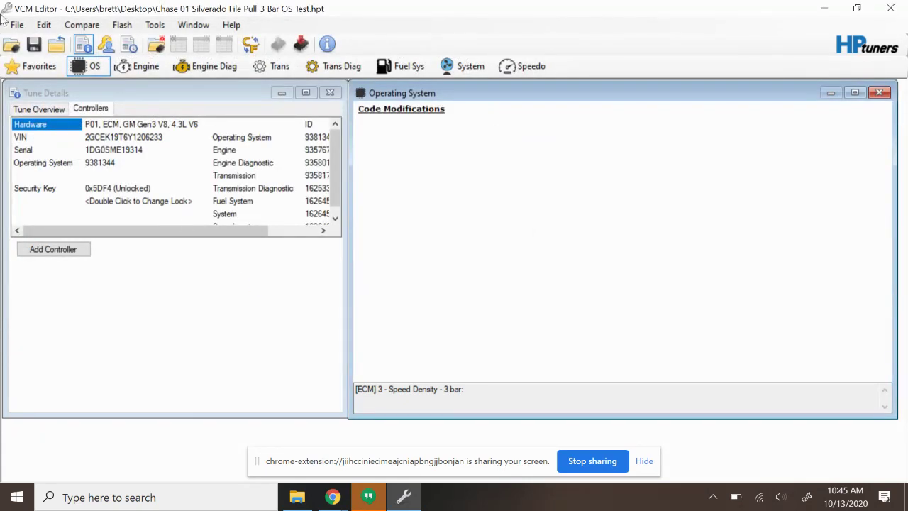
click(12, 45)
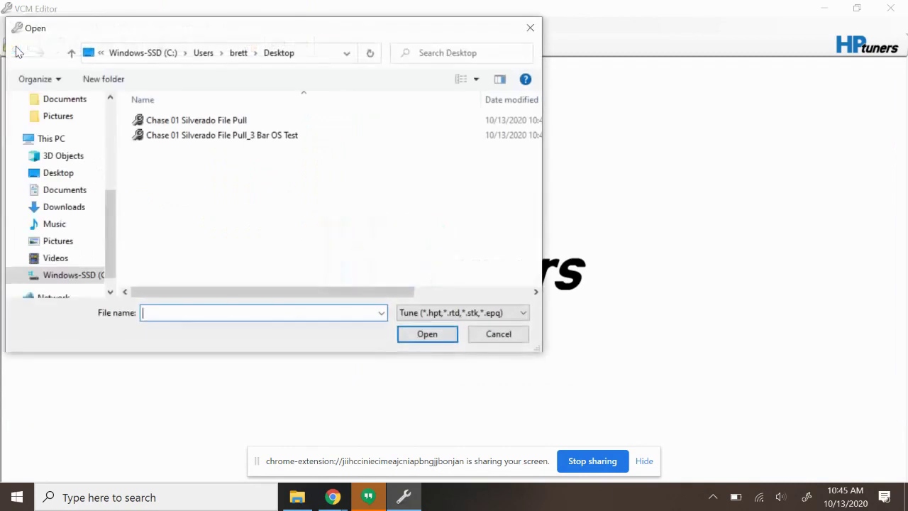
double_click(276, 136)
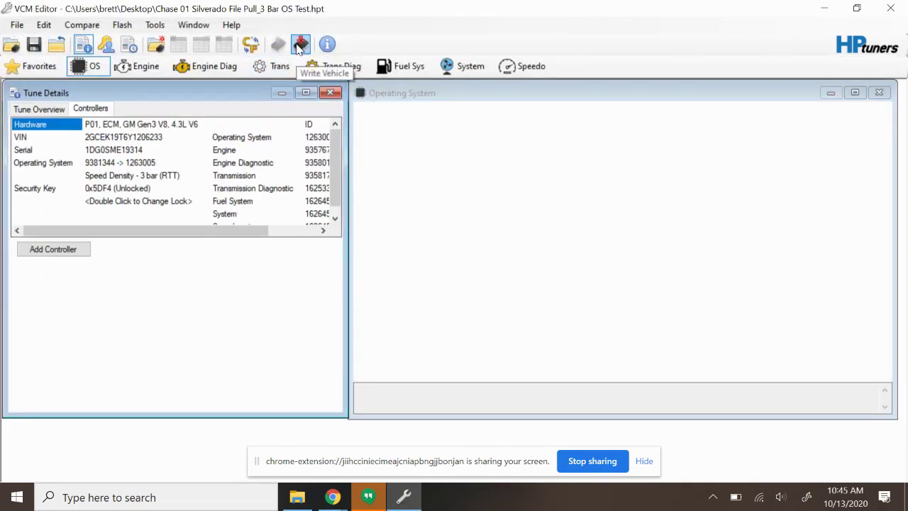
Step: Open the Vehicle Writer for the 3 Bar OS Test tune with write mode Write Entire
click(301, 45)
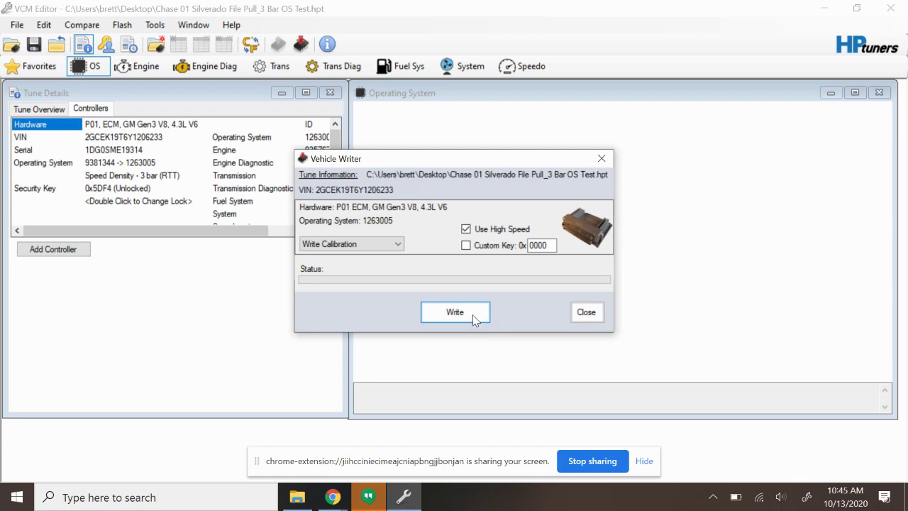
click(396, 245)
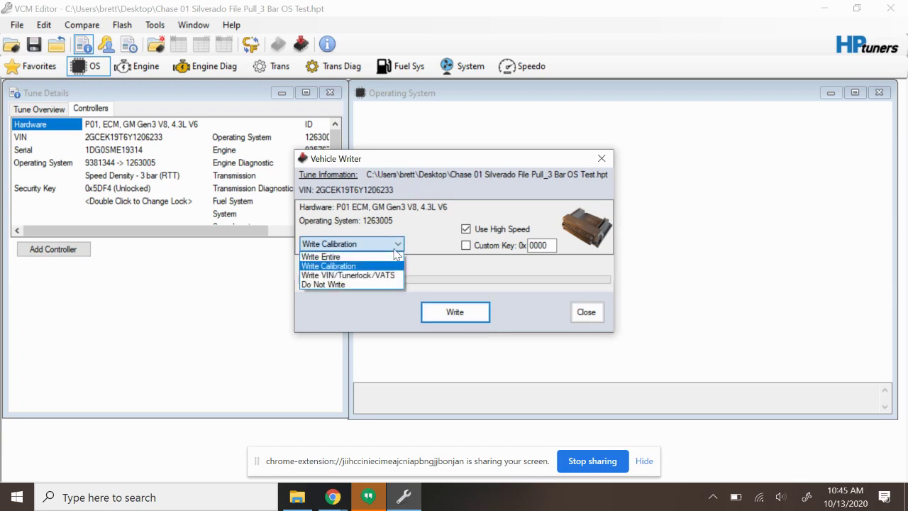
click(368, 256)
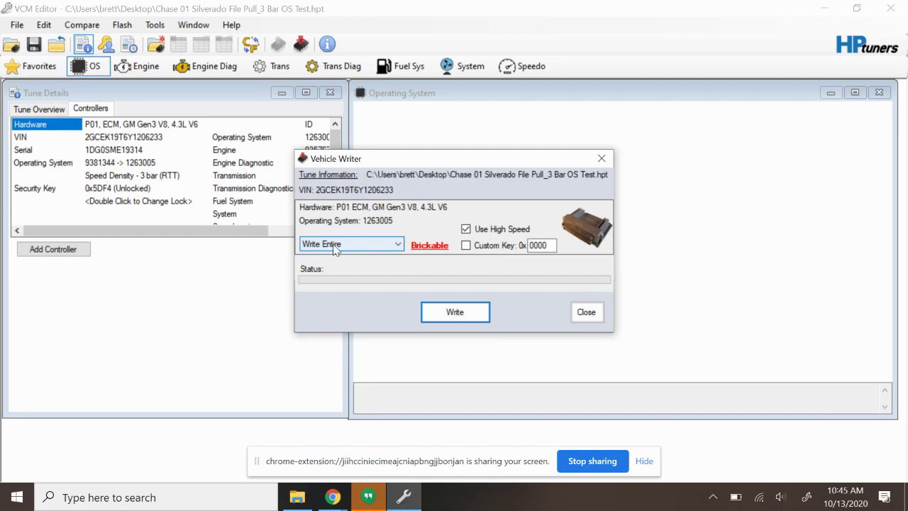